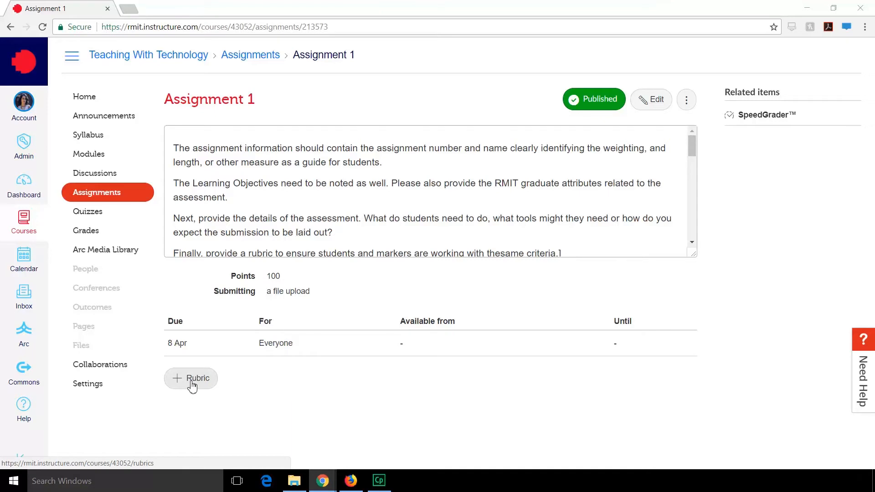
- Add a rubric to Assignment 1 and title it "Assignment 1 Rubric"
scroll(192, 386, down, 3)
click(170, 270)
text(Assignment 1 Rubric)
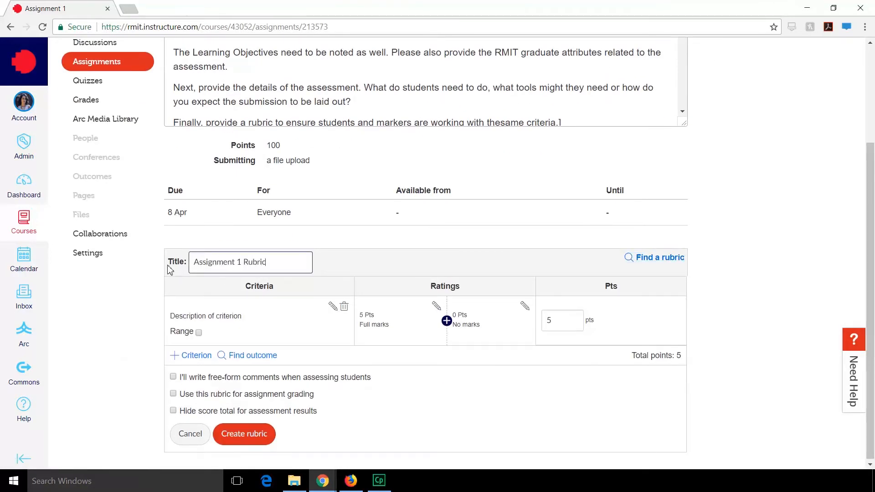
click(285, 305)
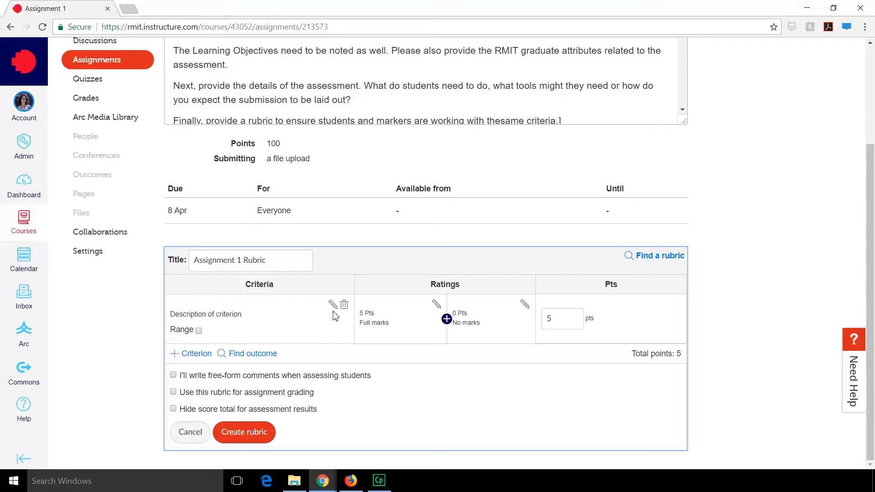
- Describe the first criterion as "Title of Description" with the long description "Description of the criterion and what is expected of students."
click(334, 305)
drag(426, 220, 329, 218)
text(Title of Description)
key(Tab)
text(Description of the criterion and what is expected of students.)
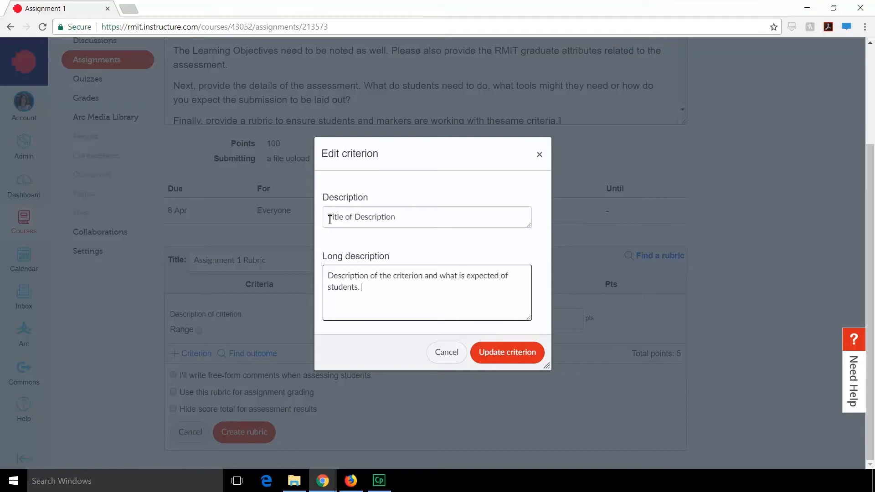
click(508, 352)
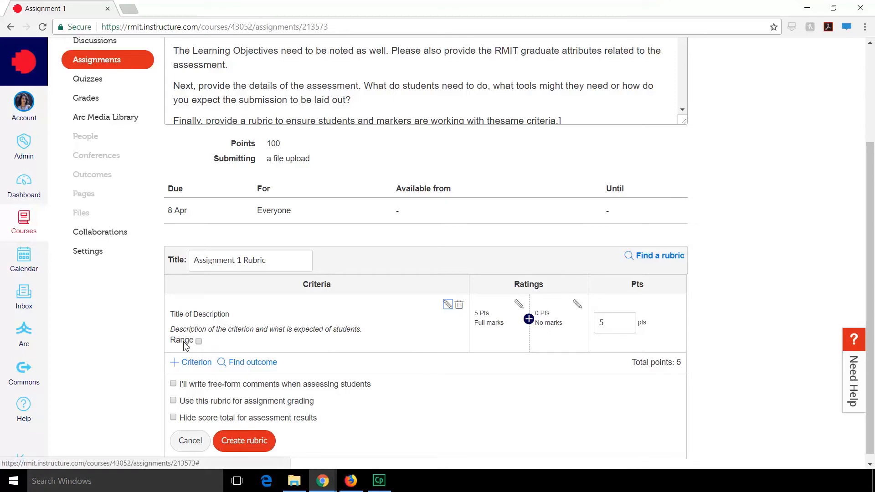
- Enable range scoring for the criterion and set its maximum to 100 points
click(199, 342)
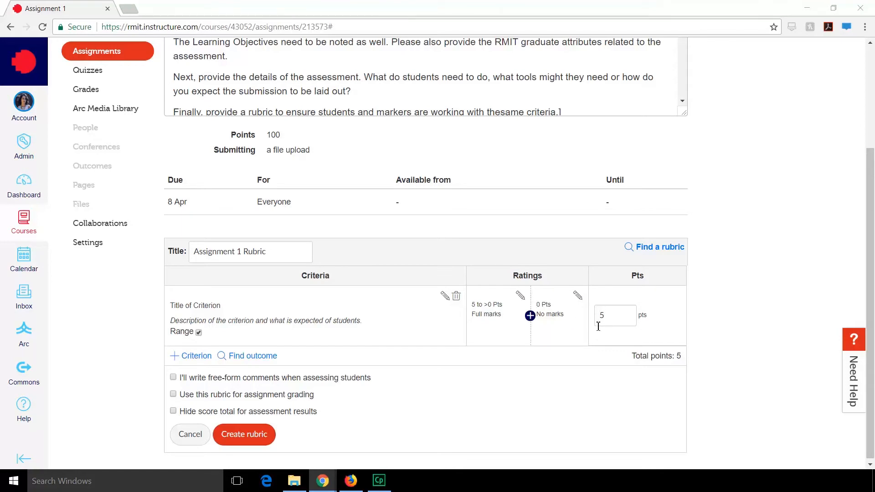
click(609, 317)
click(598, 349)
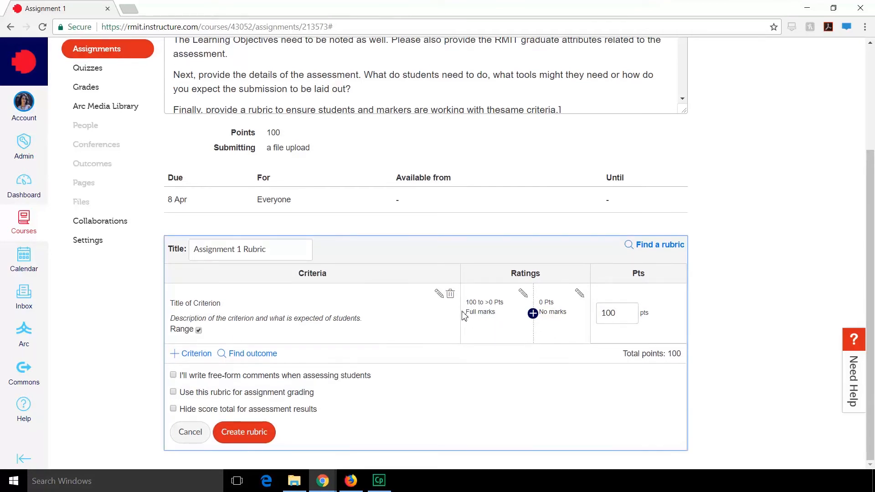
- Insert a rating between full marks and no marks with a score range of 60 to 50 points
click(533, 314)
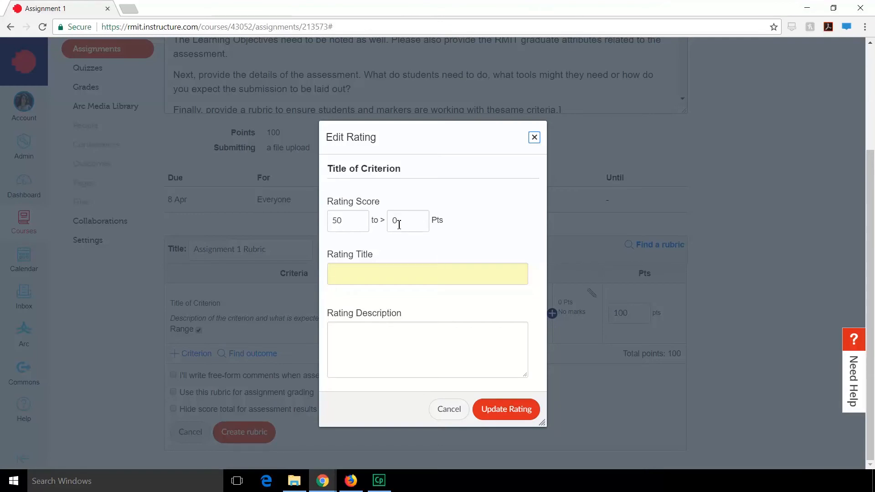
click(399, 225)
text(5)
key(BackSpace)
text(5)
key(BackSpace)
text(10)
key(BackSpace)
key(BackSpace)
text(2.7550)
click(353, 226)
key(BackSpace)
key(BackSpace)
text(60)
- Title the rating PA and describe it as "Description of what a students assignment will be like for them to be given this score."
click(360, 270)
text(PA)
click(363, 329)
text(Des)
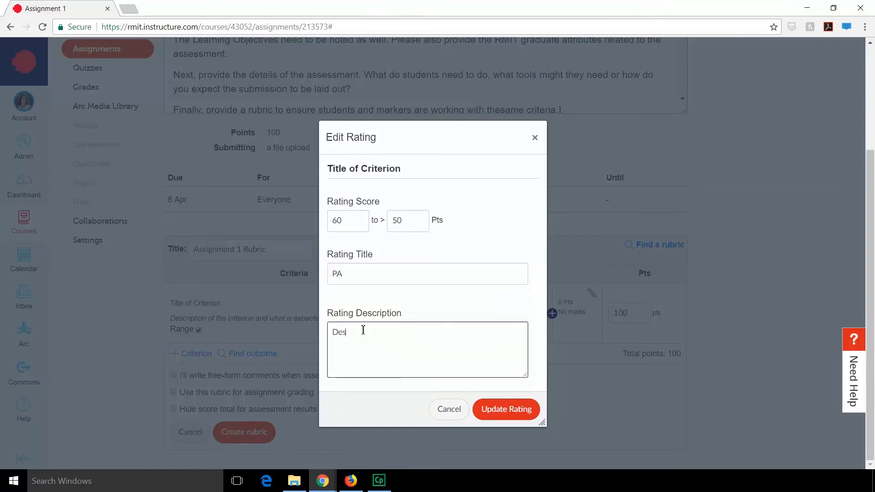
text(cription of what a students assignment will be like for them to be given this score.)
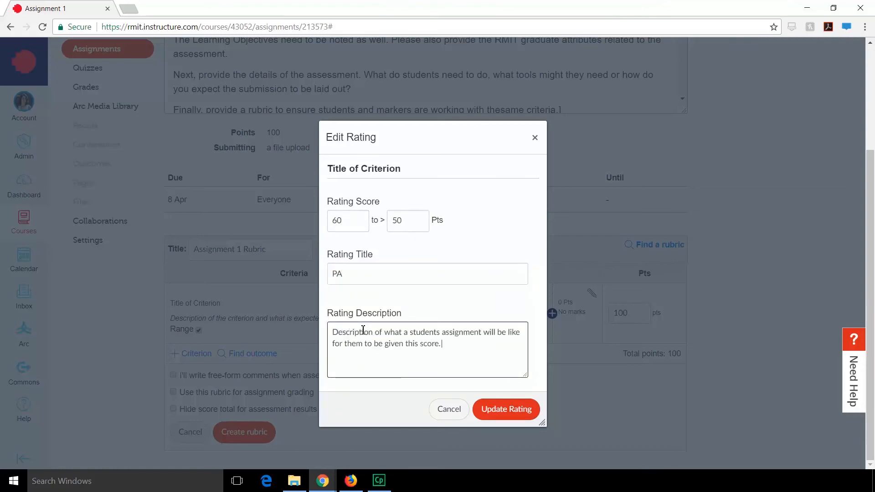
click(510, 416)
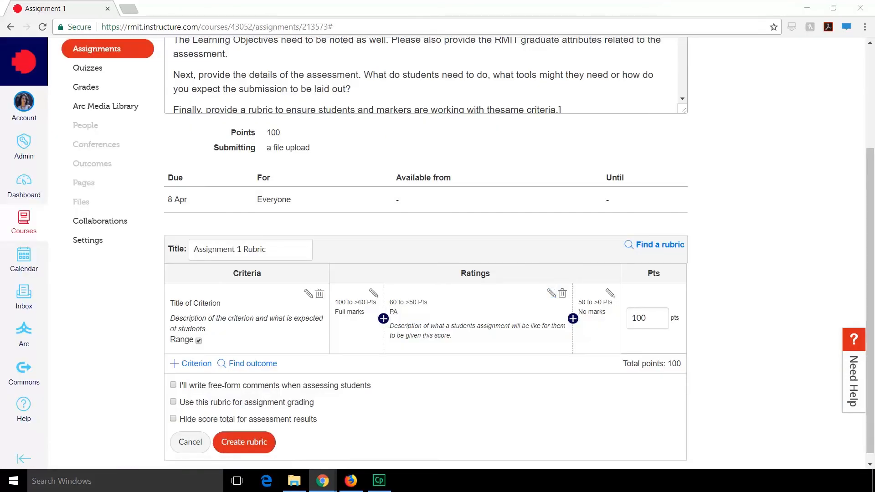
- Retitle the lowest rating as Fail and give it the same placeholder description as the PA rating
click(610, 293)
text(Fail)
click(373, 376)
text(Description of what a students assignment will be like for them to be given this score.)
click(506, 409)
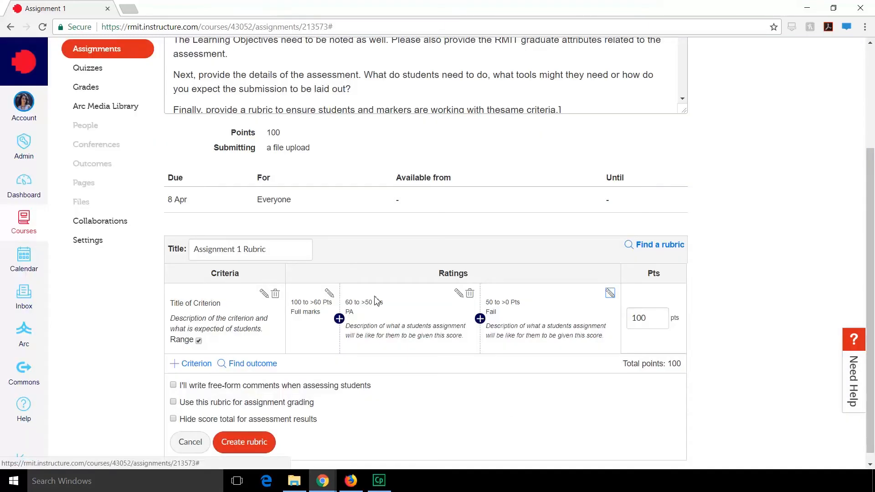
- Insert a CR rating above PA with an upper score of 70 and the same placeholder description
click(338, 319)
text(70)
click(371, 269)
text(CR)
click(387, 351)
text(Description of what a students assignment will be like for them to be given this score.)
click(506, 409)
- Insert a DI rating above CR with an upper score of 80 and the same placeholder description
click(303, 324)
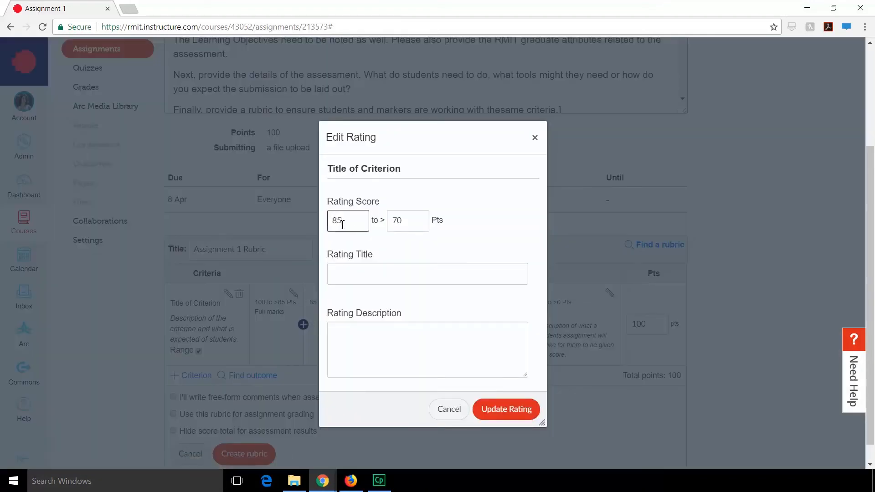
click(369, 275)
text(DI)
click(370, 346)
text(Description of what a students assignment will be like for them to be given this score.)
click(507, 410)
- Retitle the full marks rating as HD and add the same placeholder description to it
click(281, 293)
triple_click(365, 272)
text(HD)
click(368, 341)
text(of what a students assignment will be like for them to be given this score.)
click(334, 332)
text(Description)
click(497, 409)
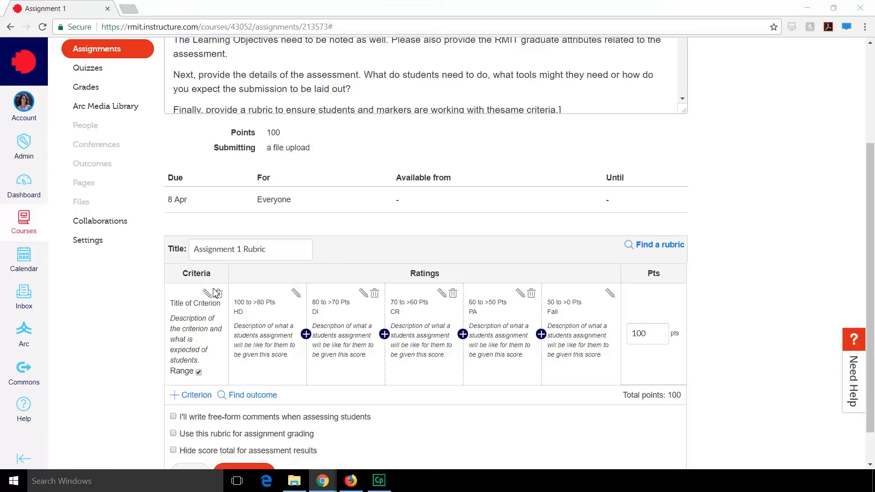
- Check the options for adding a new criterion or duplicating the existing one
scroll(218, 319, down, 1)
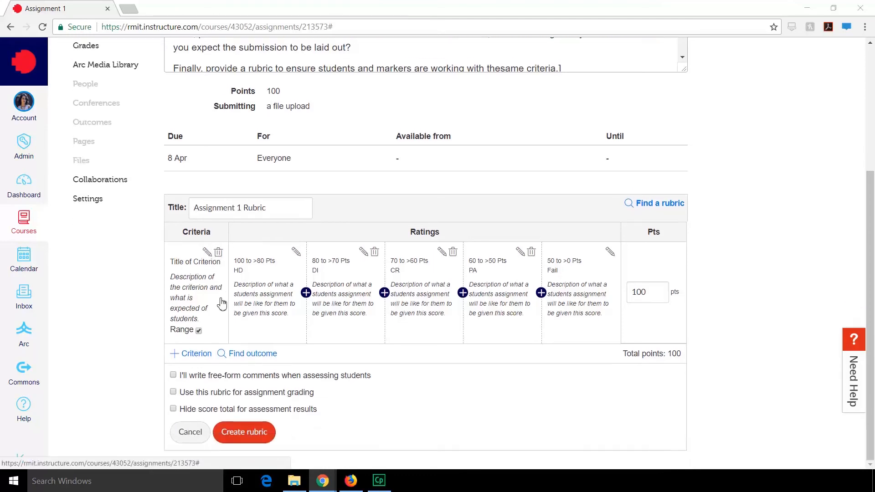
click(192, 354)
scroll(194, 355, down, 3)
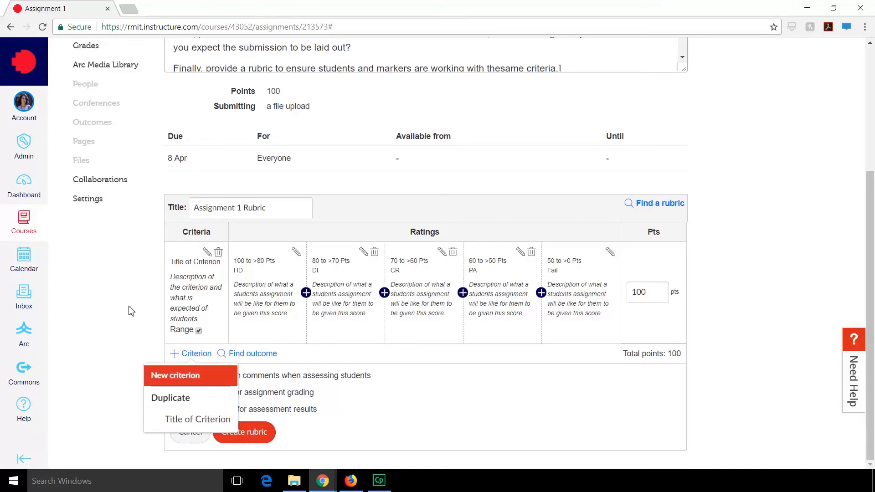
key(Escape)
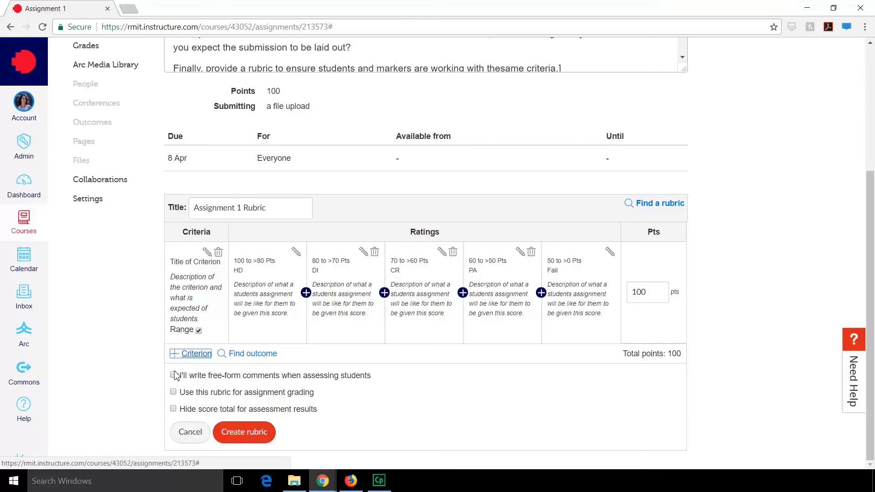
- Try the free-form comments option and the assignment grading option, switching each one back off
click(174, 375)
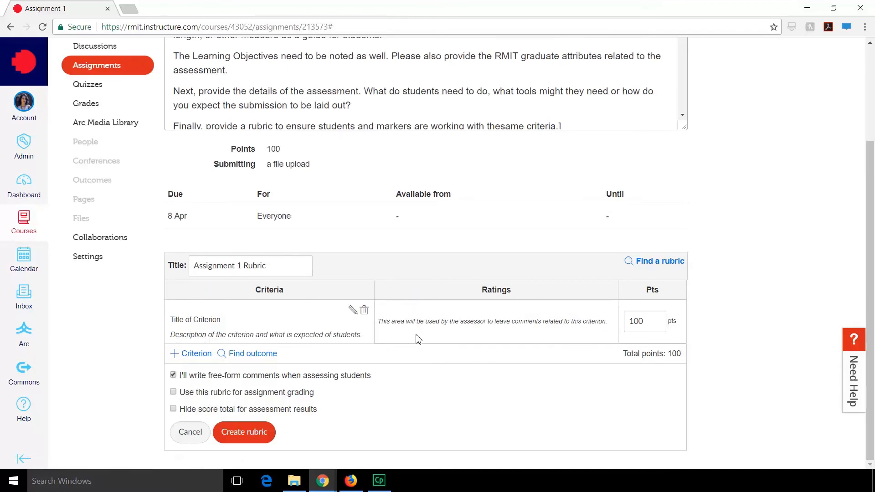
click(173, 375)
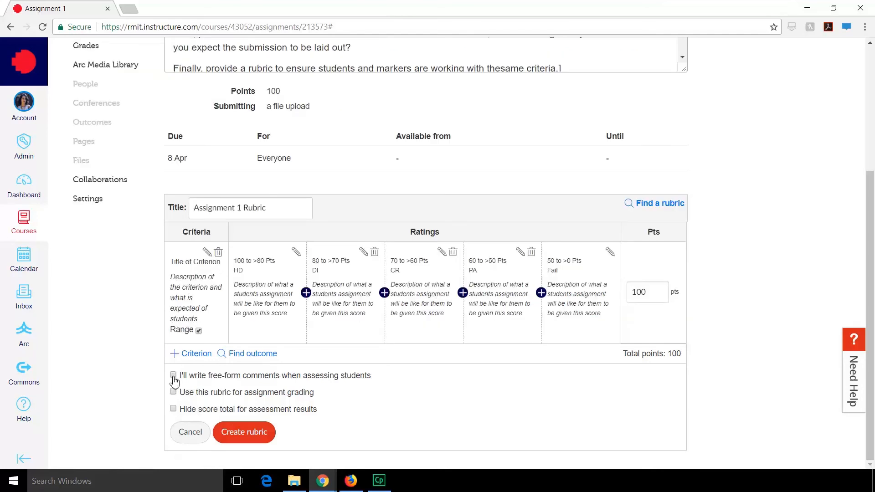
click(174, 393)
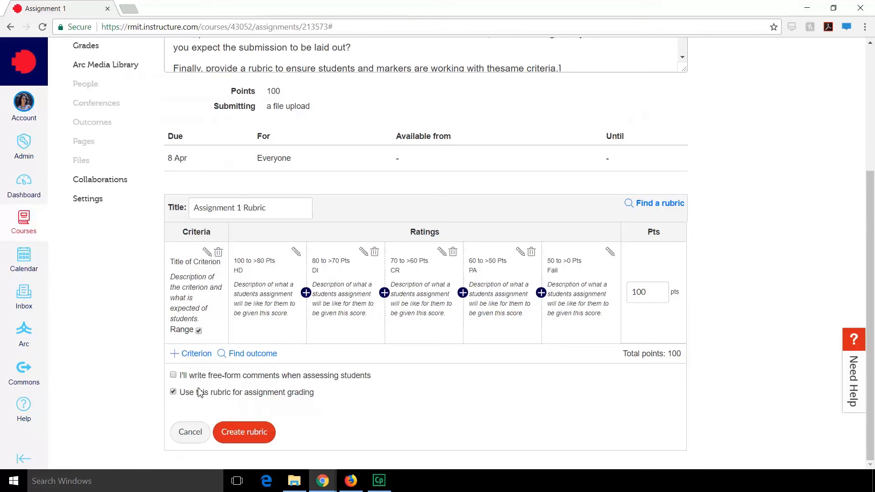
click(173, 393)
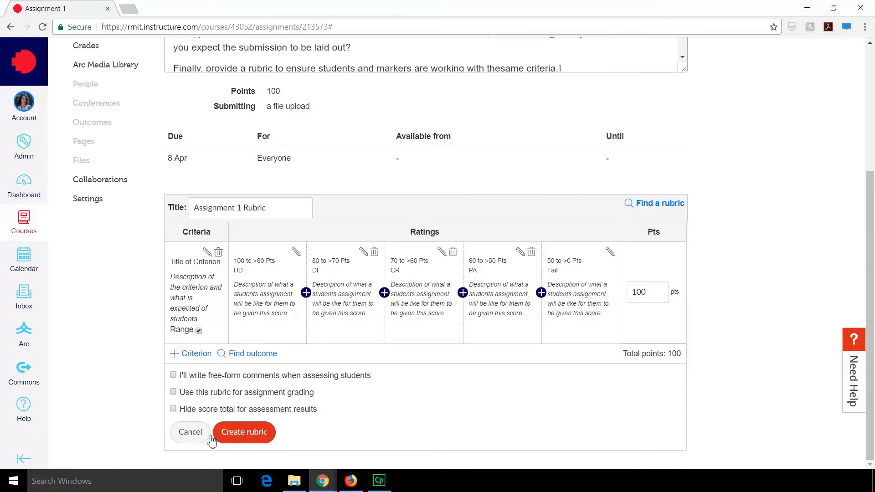
- Create the rubric for Assignment 1 with the current criterion and ratings
click(242, 433)
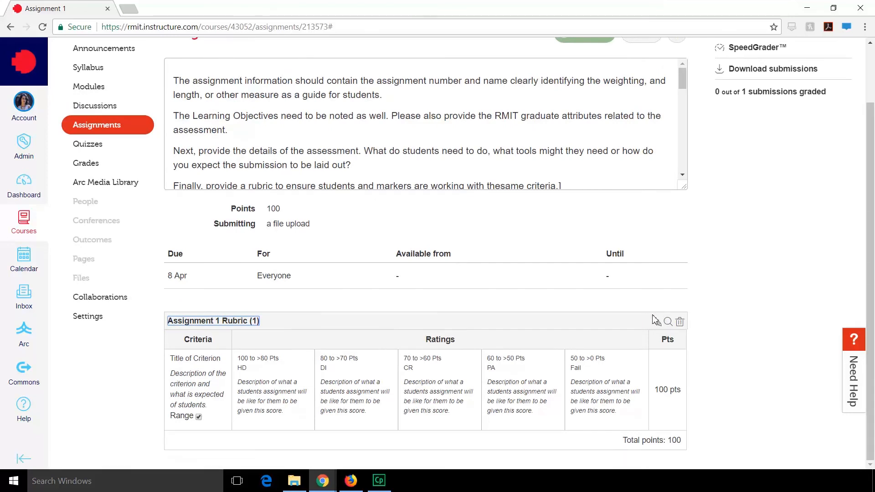
- Delete the rubric from Assignment 1 and confirm its removal
click(681, 323)
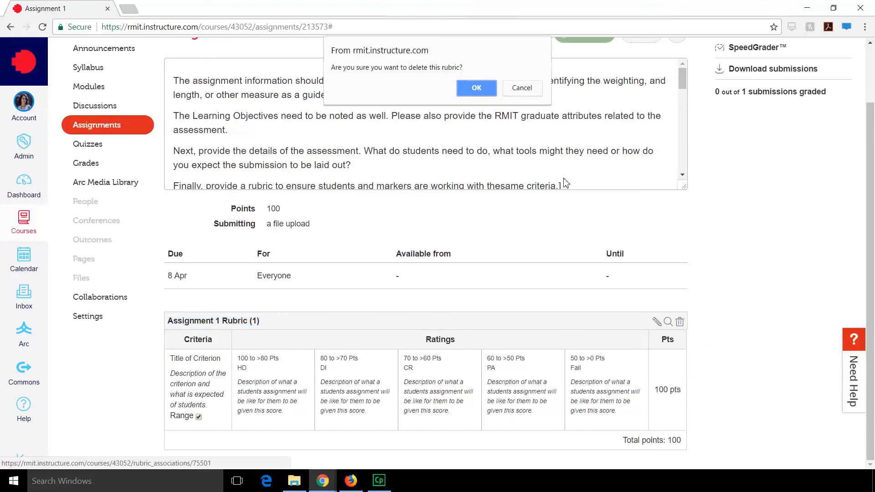
click(483, 94)
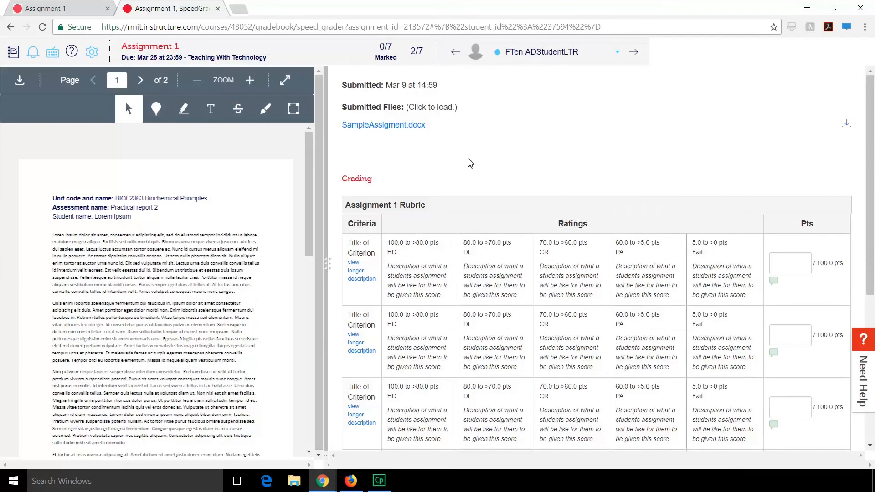
- In the SpeedGrader rubric for the student's submission, score the first criterion 80 and the second criterion 81
scroll(470, 165, down, 4)
click(469, 165)
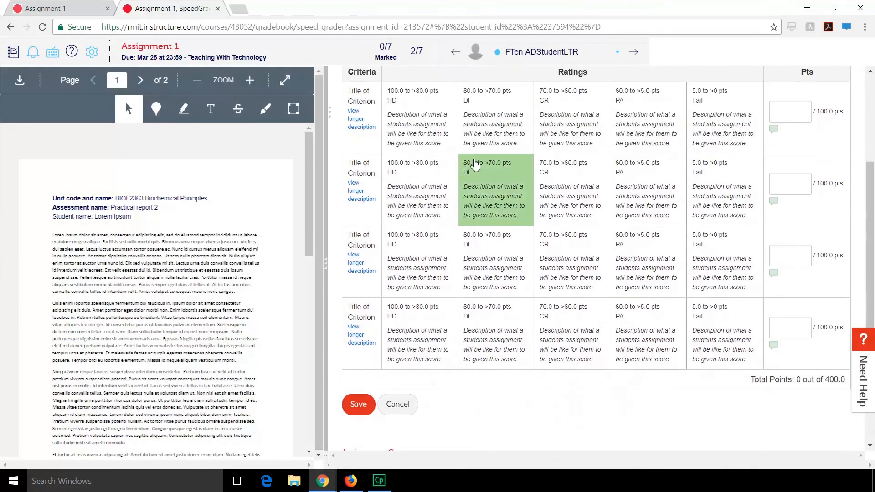
mouse_move(873, 236)
mouse_down()
mouse_move(874, 213)
mouse_move(874, 222)
mouse_up()
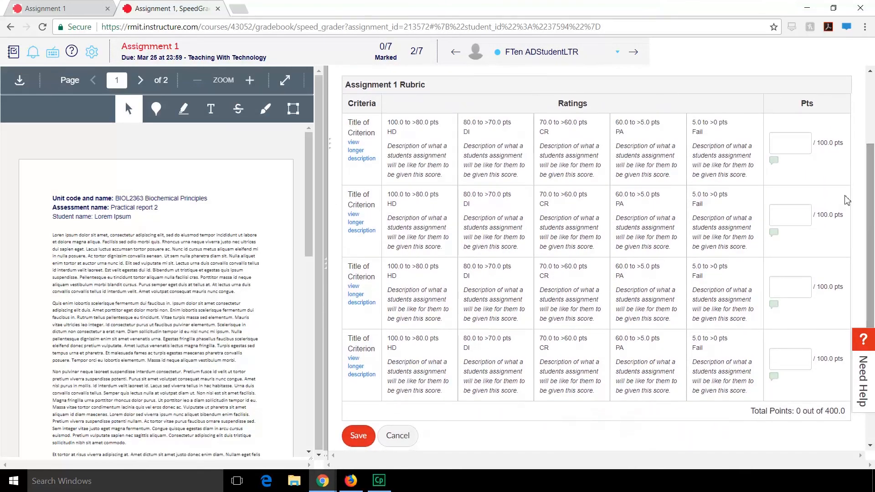
click(800, 150)
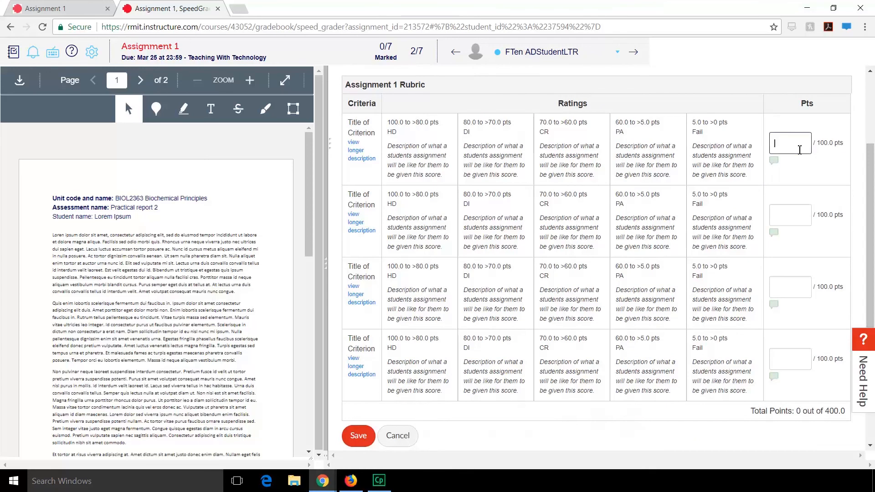
text(80)
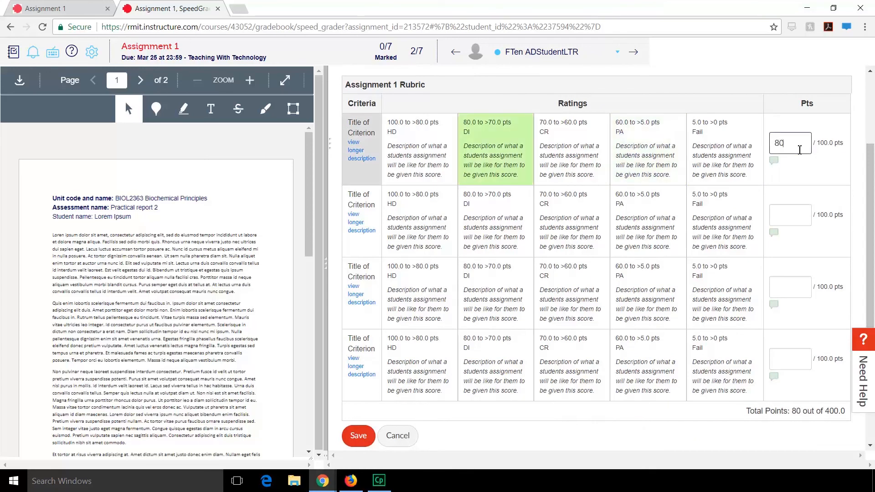
click(794, 222)
text(1)
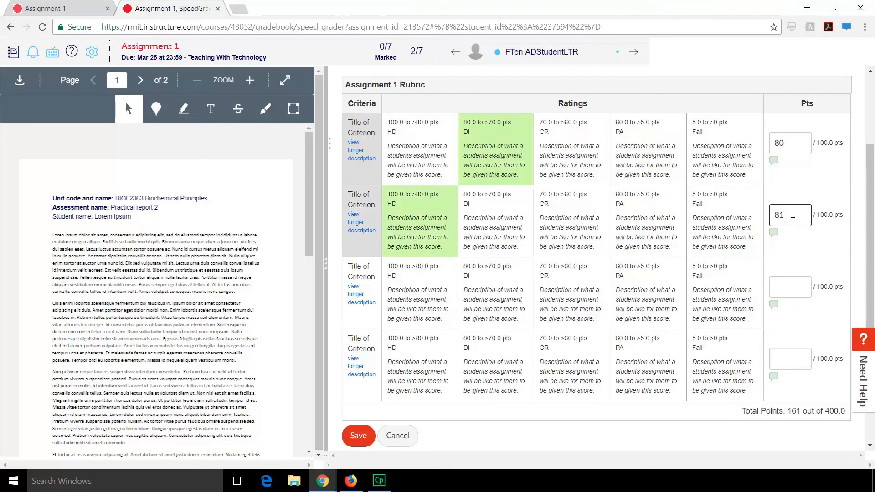
- Score the third rubric criterion 61 and the fourth criterion 60
click(797, 285)
text(1)
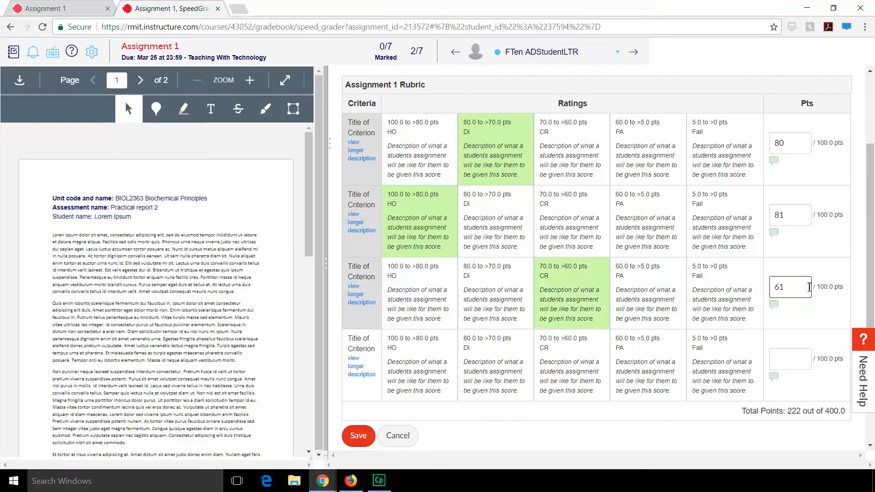
click(794, 360)
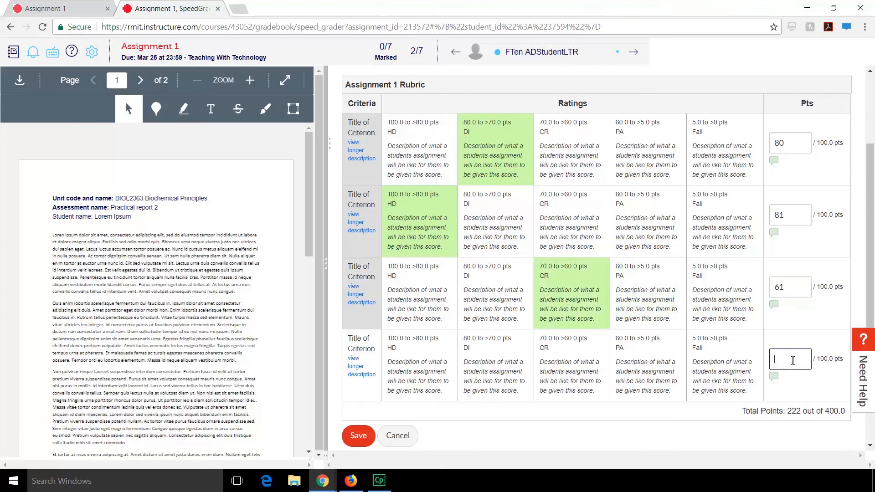
text(60)
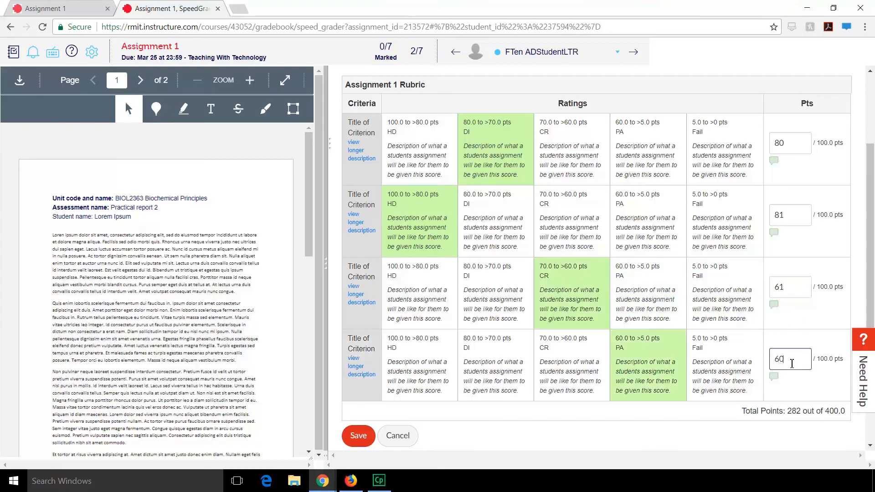
click(769, 445)
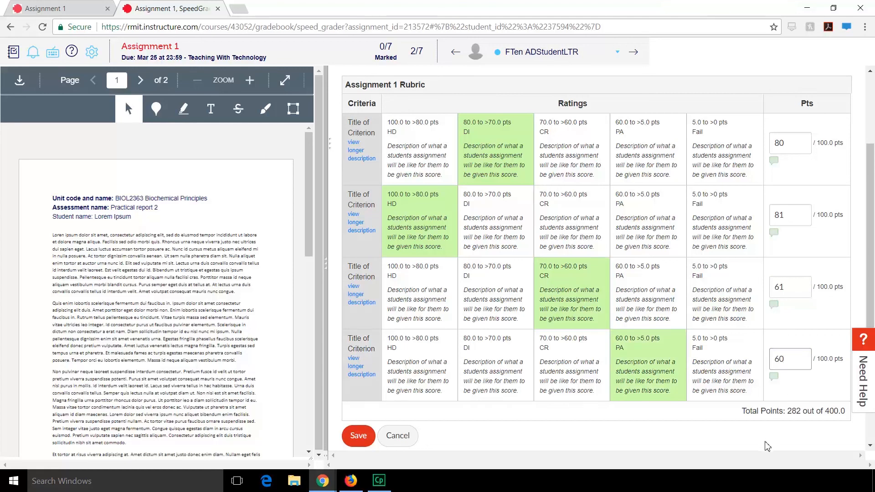